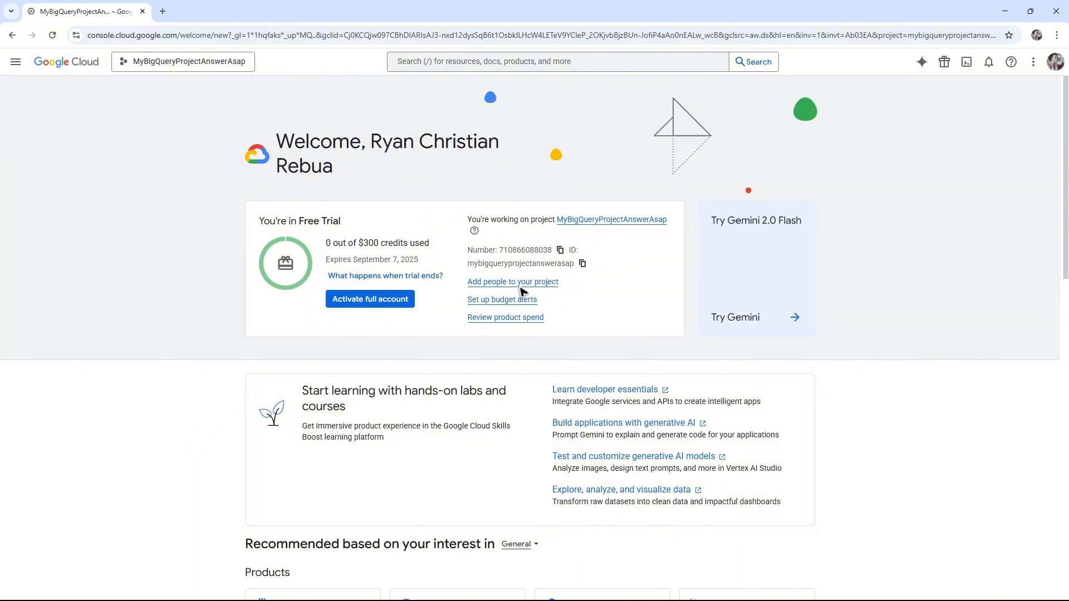
Review the list of recent projects available in the project picker.
click(501, 285)
click(208, 71)
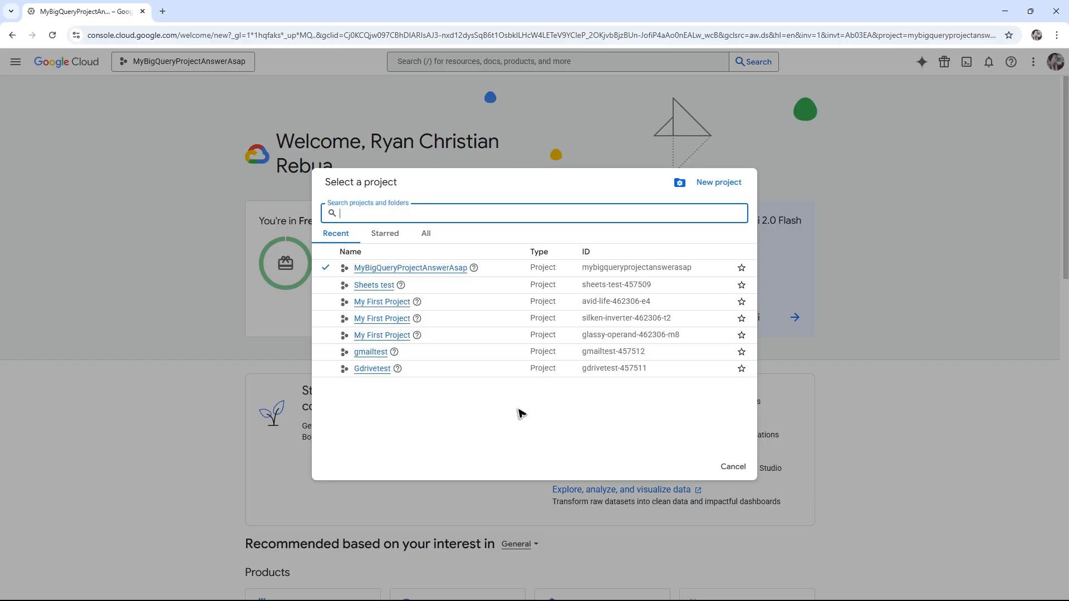
click(394, 485)
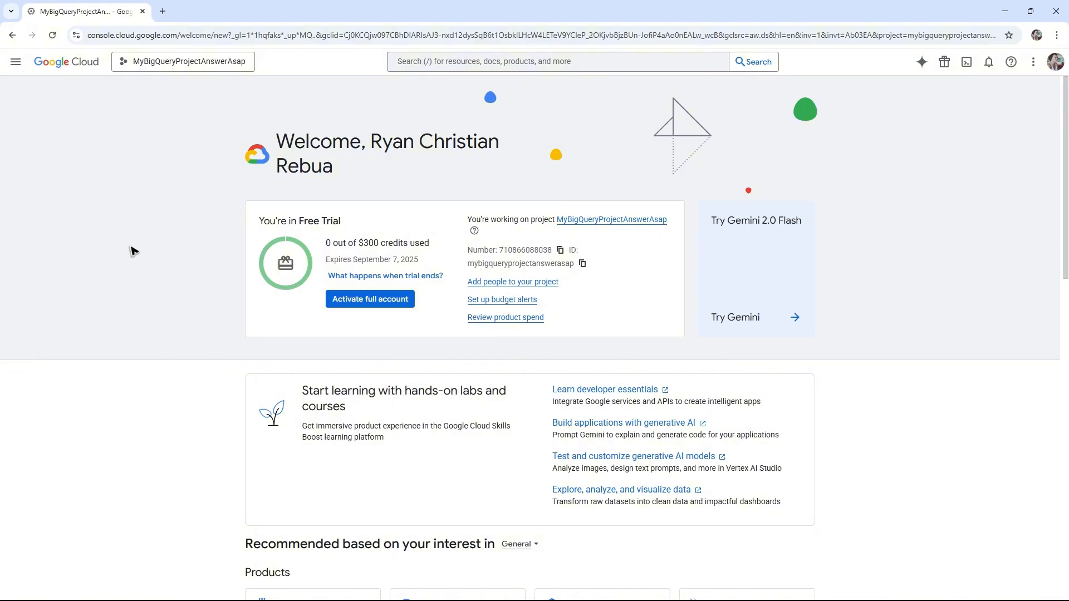
Open the IAM permissions page for the MyBigQueryProjectAnswerAsap project.
click(16, 62)
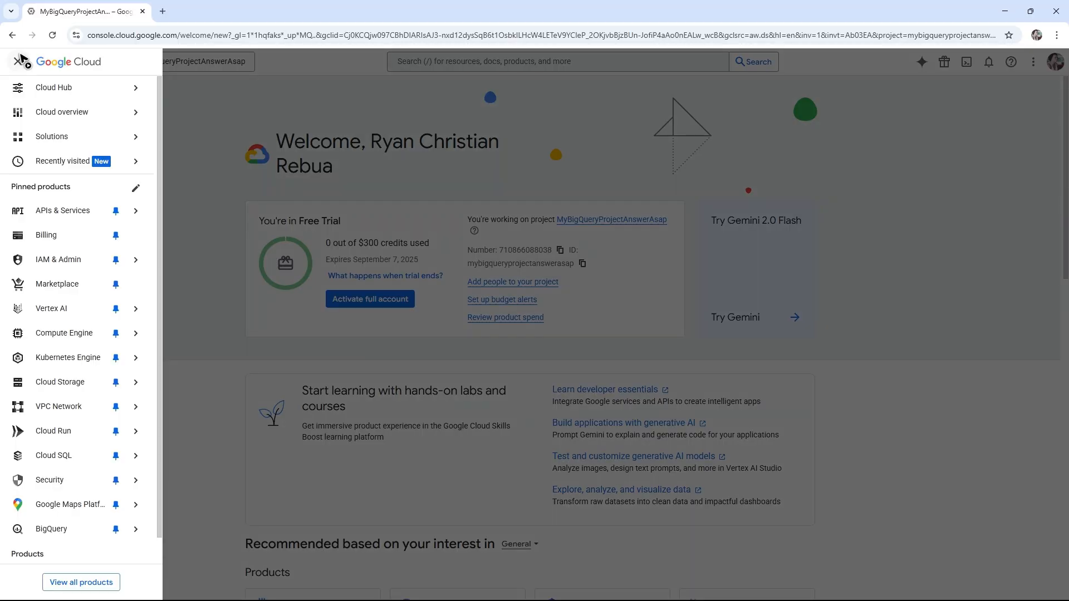
mouse_move(66, 259)
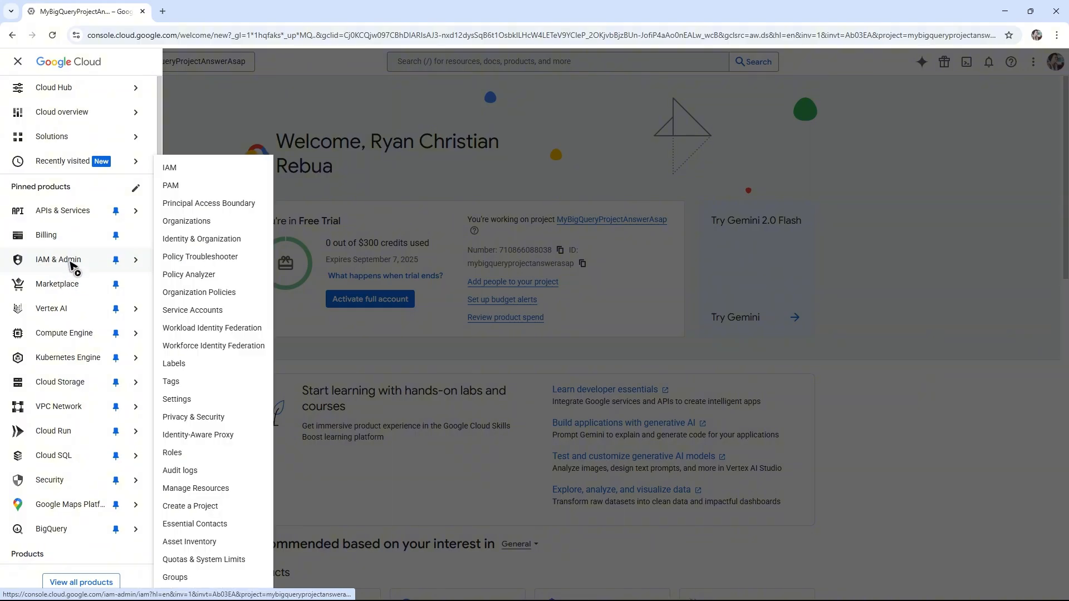
click(190, 168)
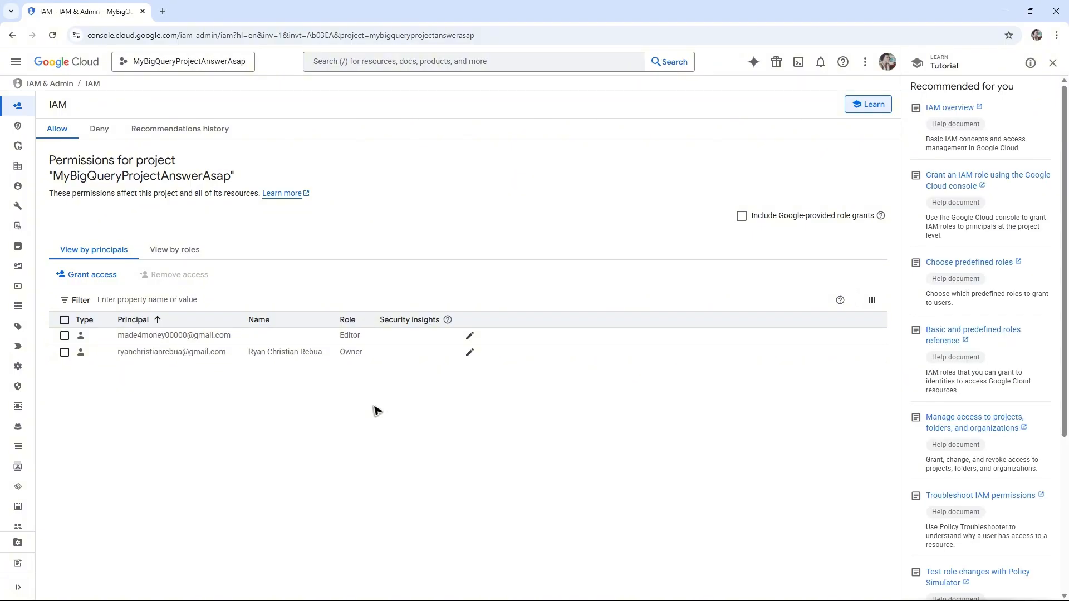
Start granting access to the project and enter the new principal's email address.
click(83, 277)
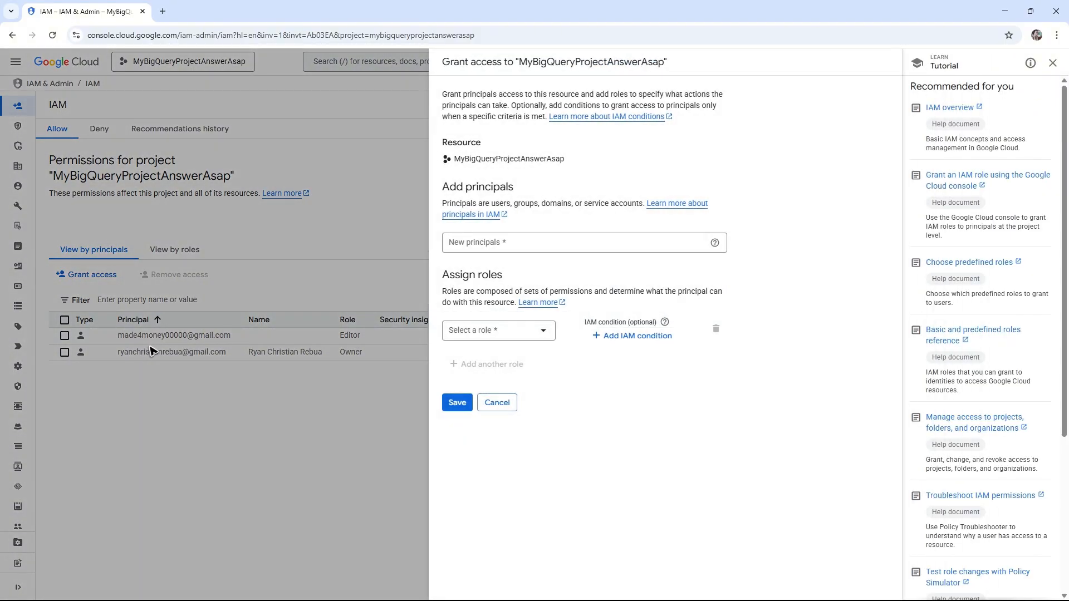
click(548, 247)
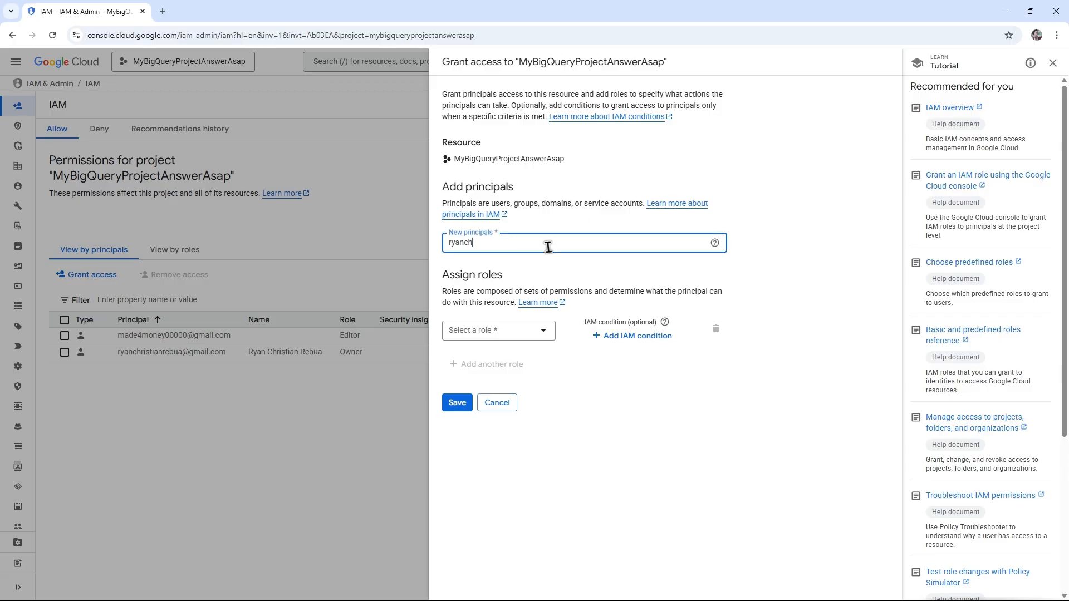
click(548, 266)
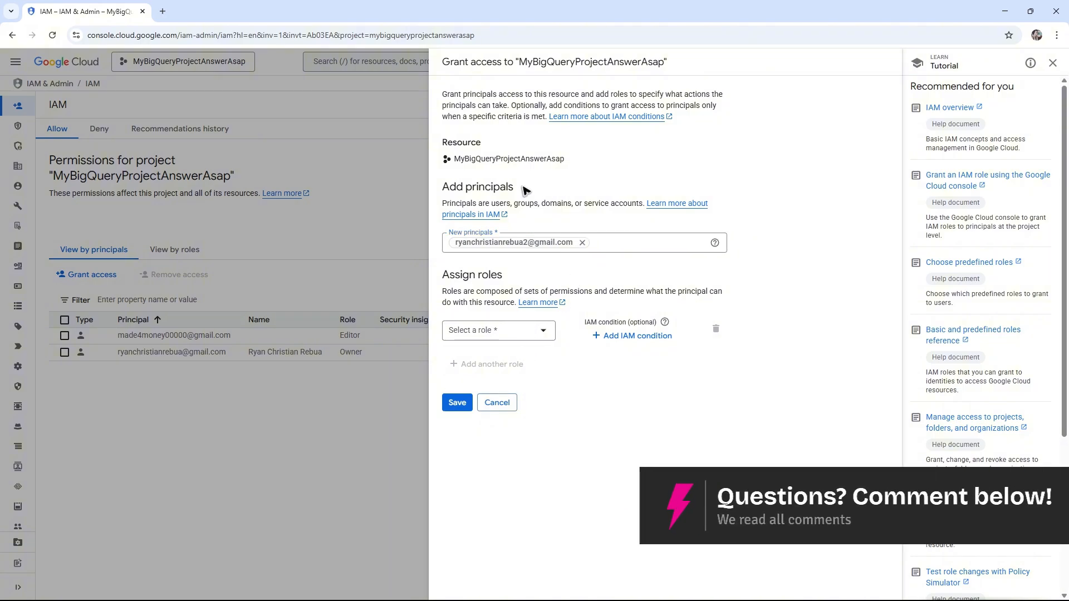
Browse the roles that can be assigned to the new principal, including the basic roles and the Analytics Hub roles.
click(513, 333)
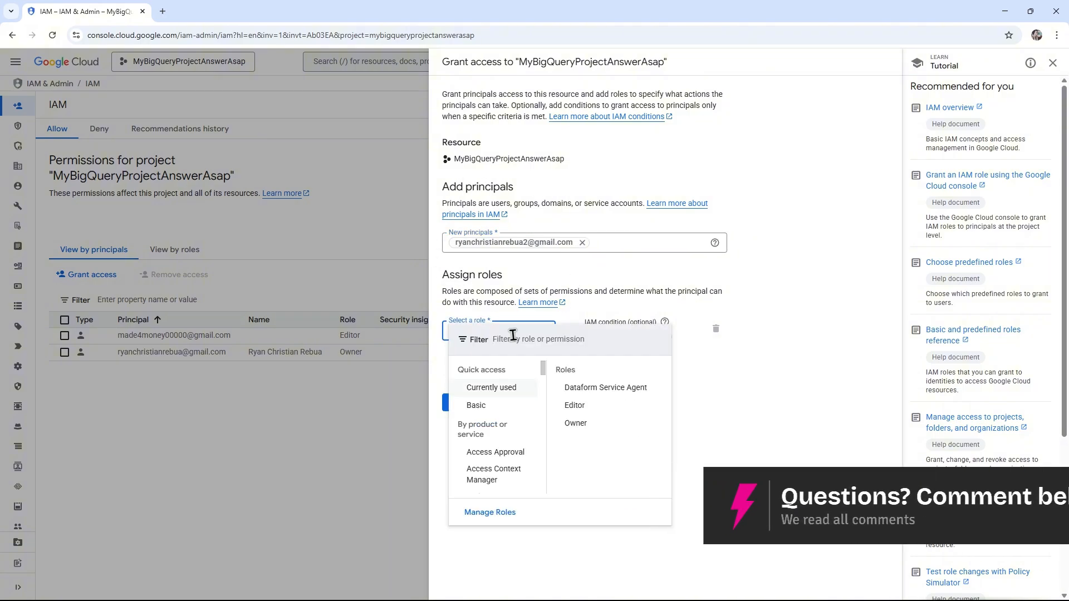
click(503, 404)
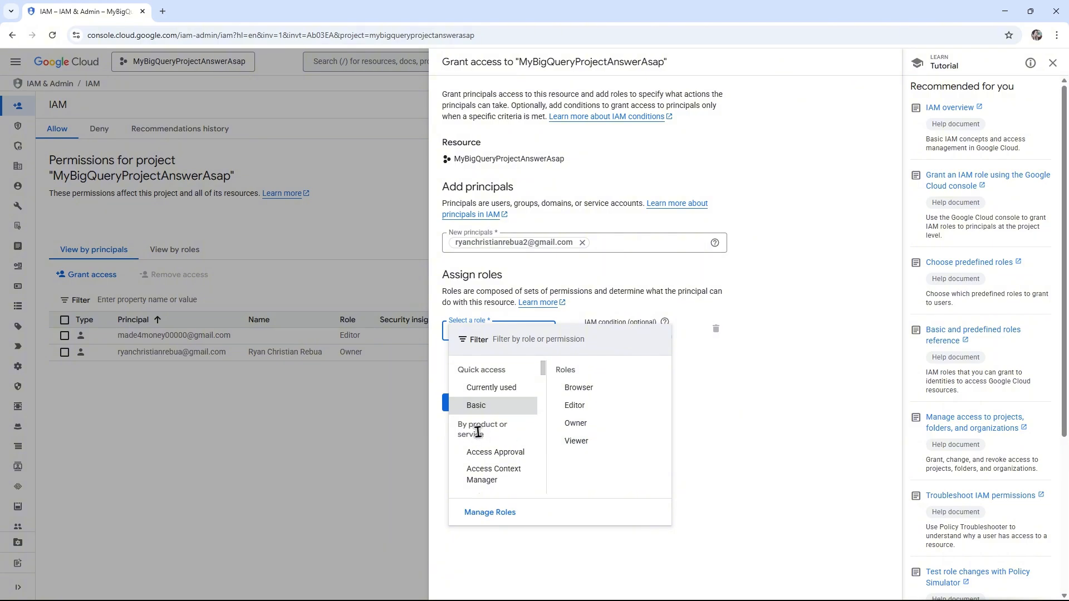
scroll(515, 423, down, 10)
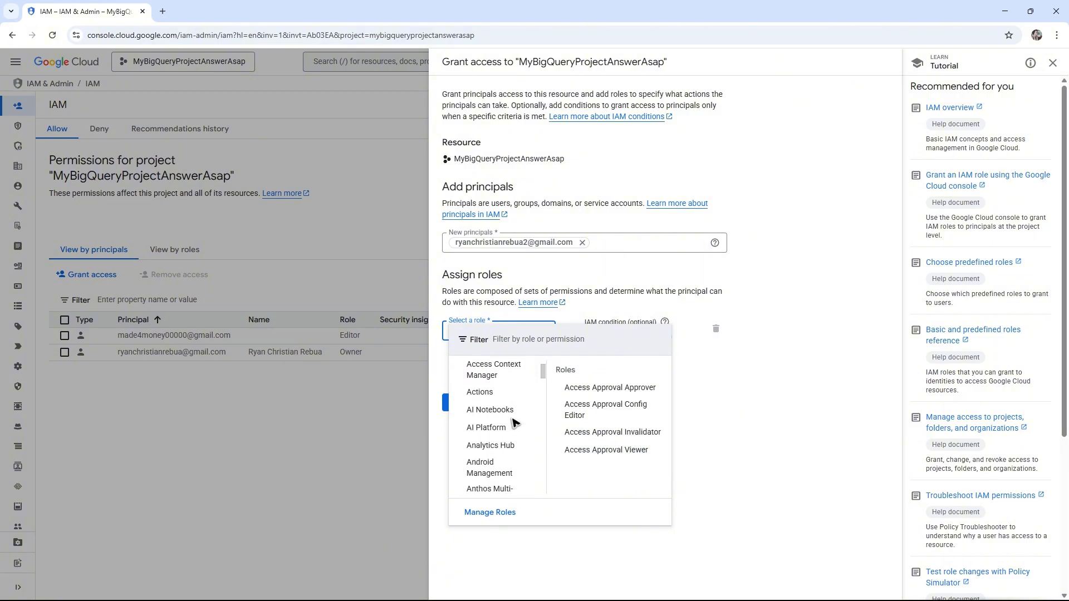
scroll(515, 423, up, 2)
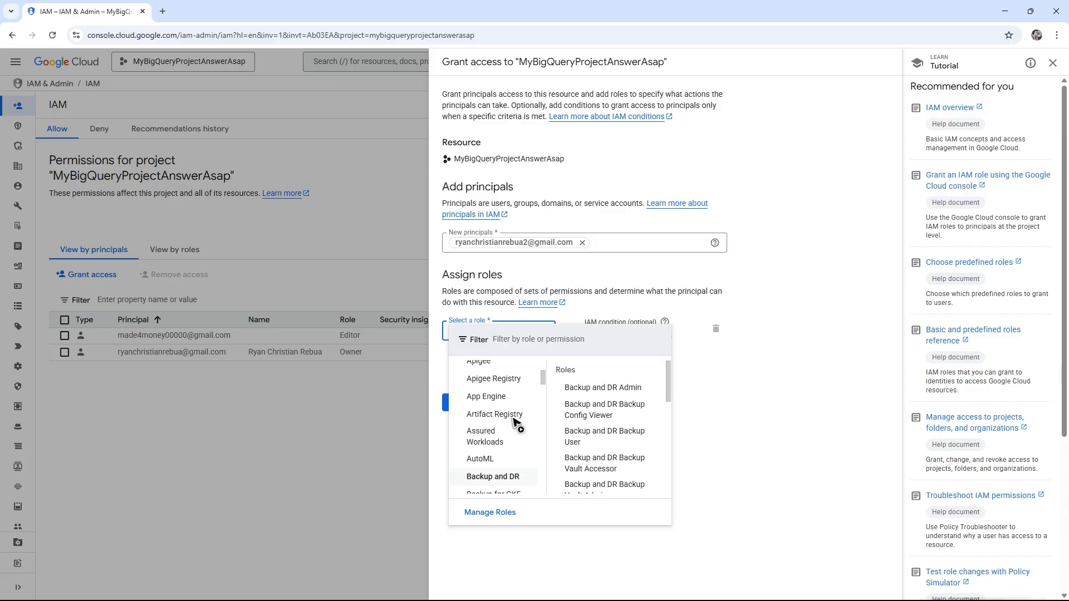
scroll(526, 412, up, 5)
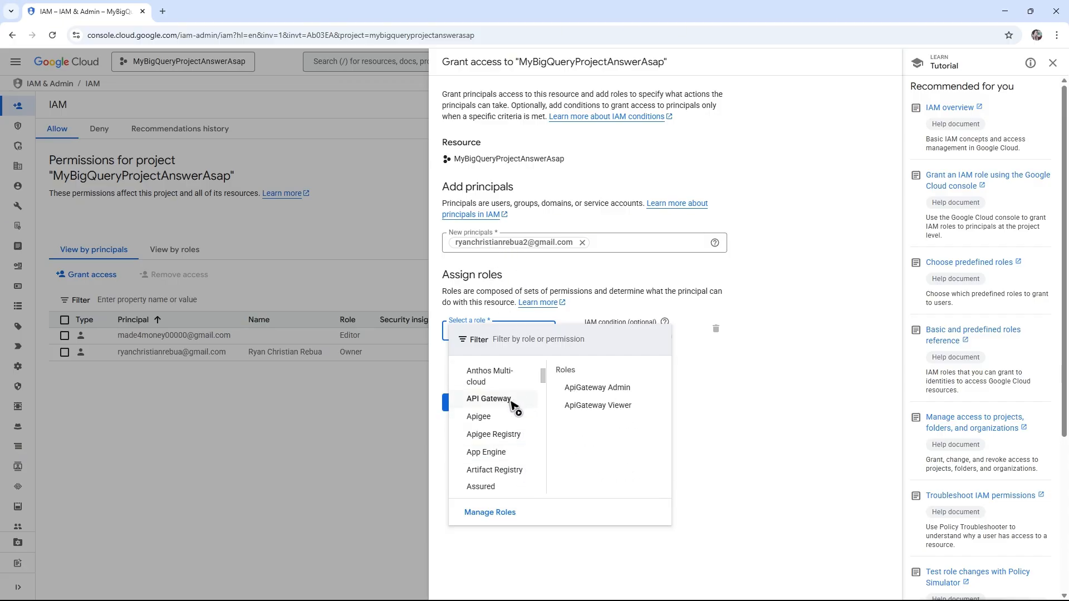
mouse_move(527, 442)
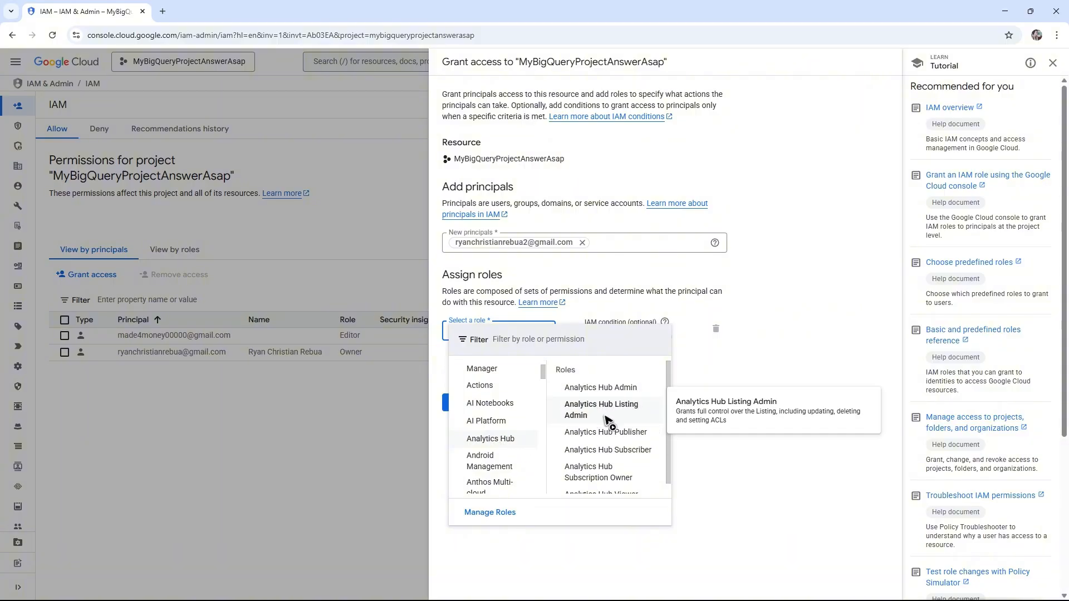
scroll(610, 415, down, 1)
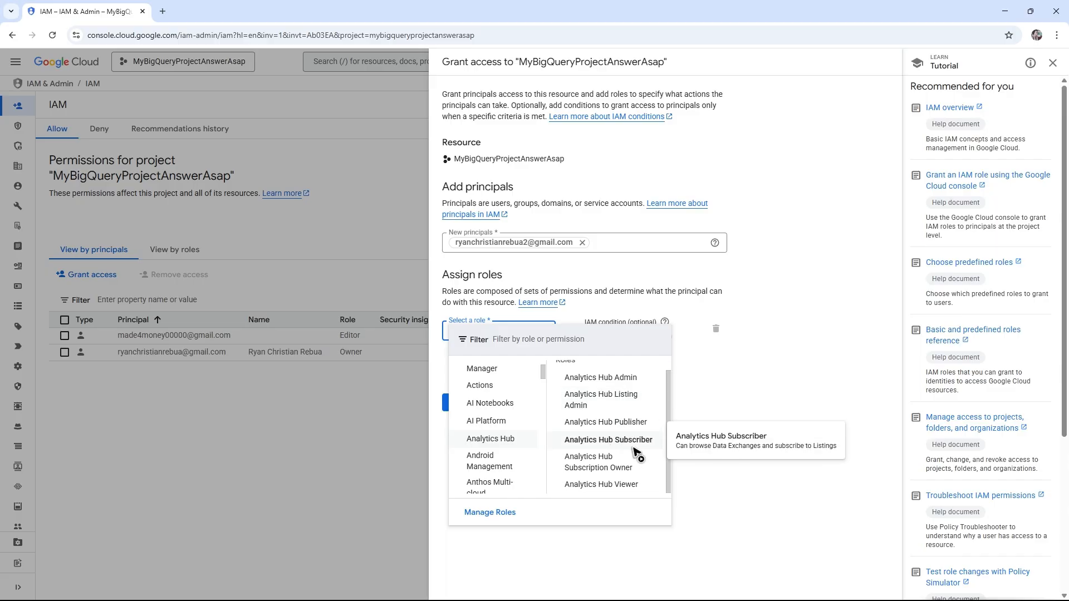
scroll(480, 448, up, 2)
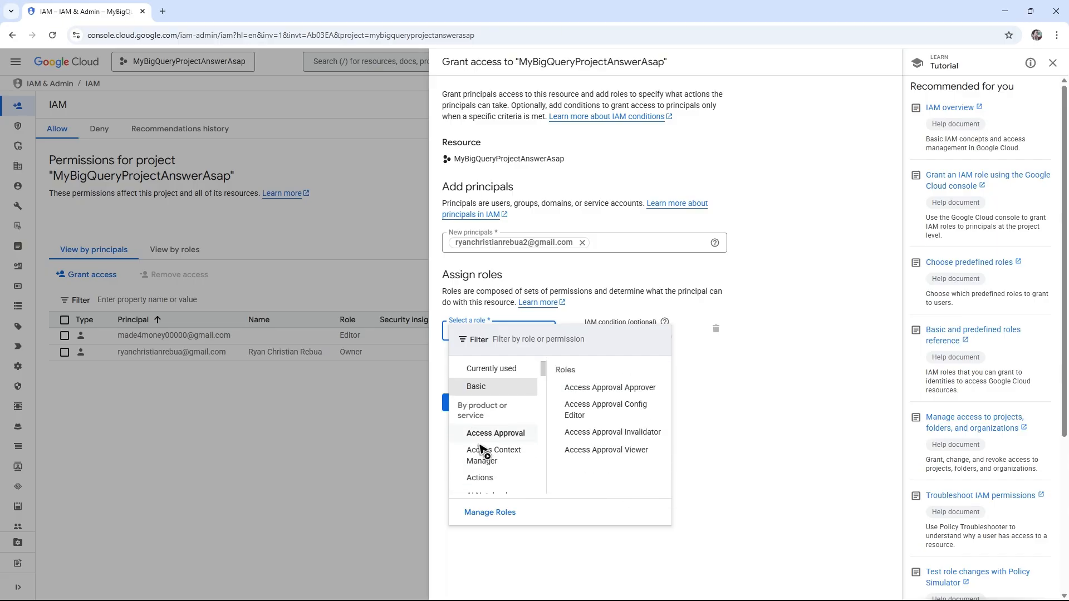
scroll(482, 449, up, 1)
Assign the basic Owner role to the new principal.
click(490, 407)
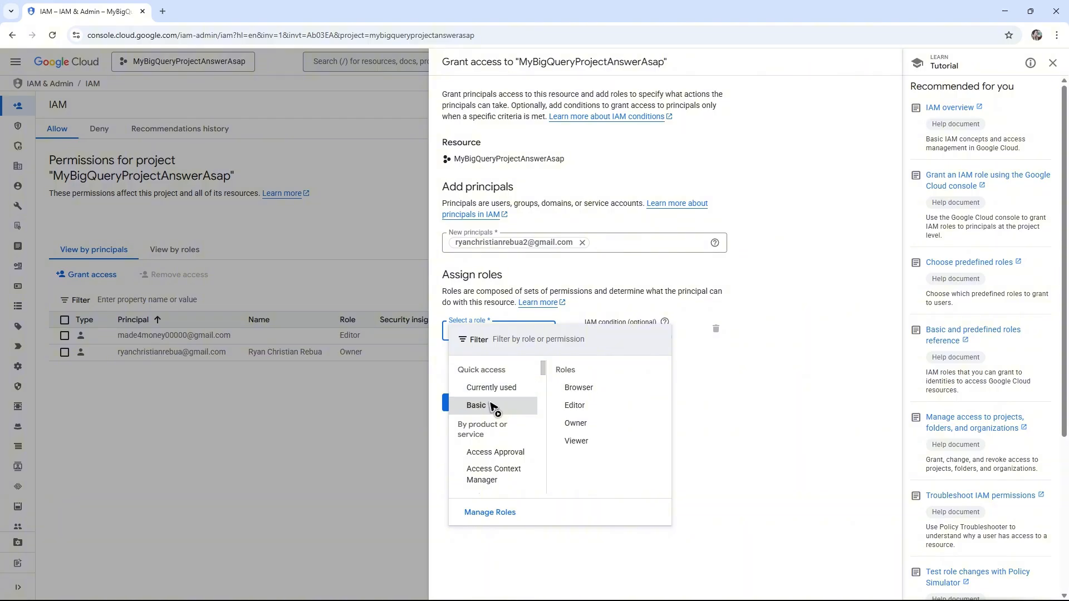
click(577, 424)
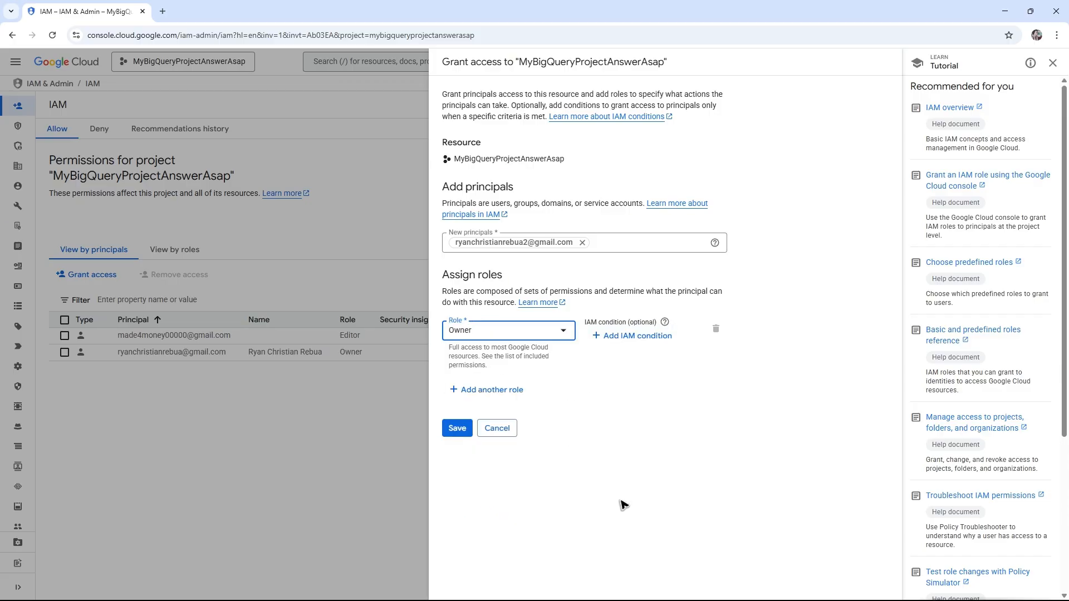
Add an IAM condition of type Expiring Access with the duration operator set to 1 day.
click(623, 340)
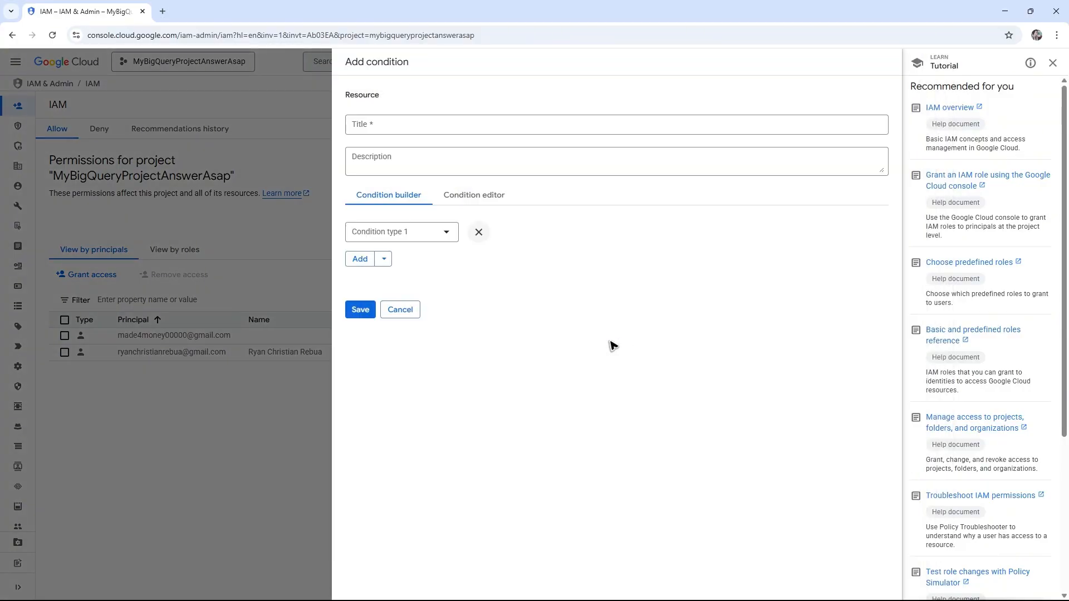
click(423, 234)
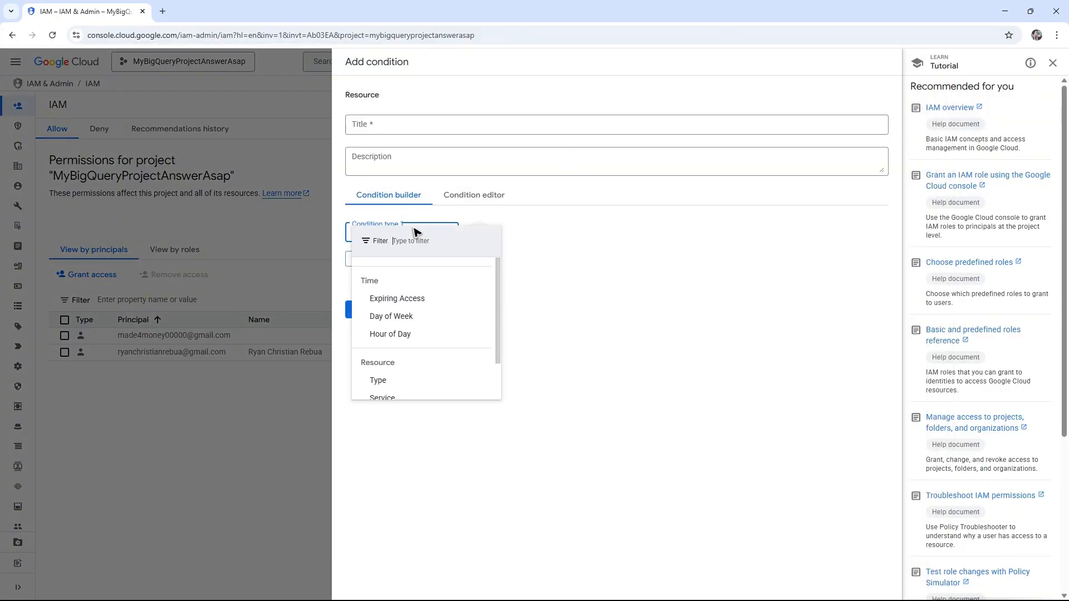
click(429, 301)
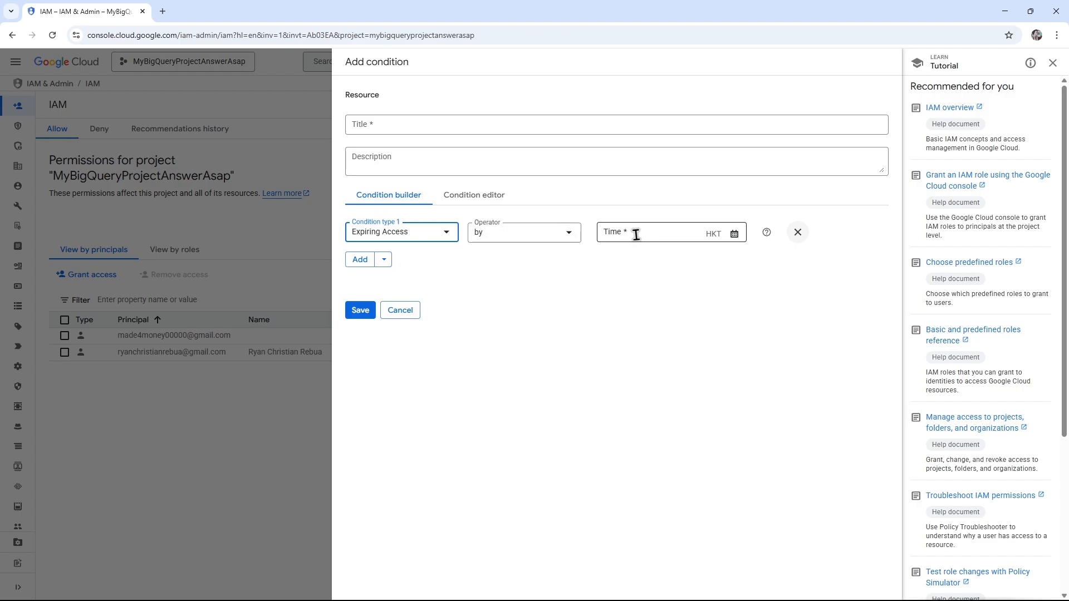
click(518, 231)
click(513, 257)
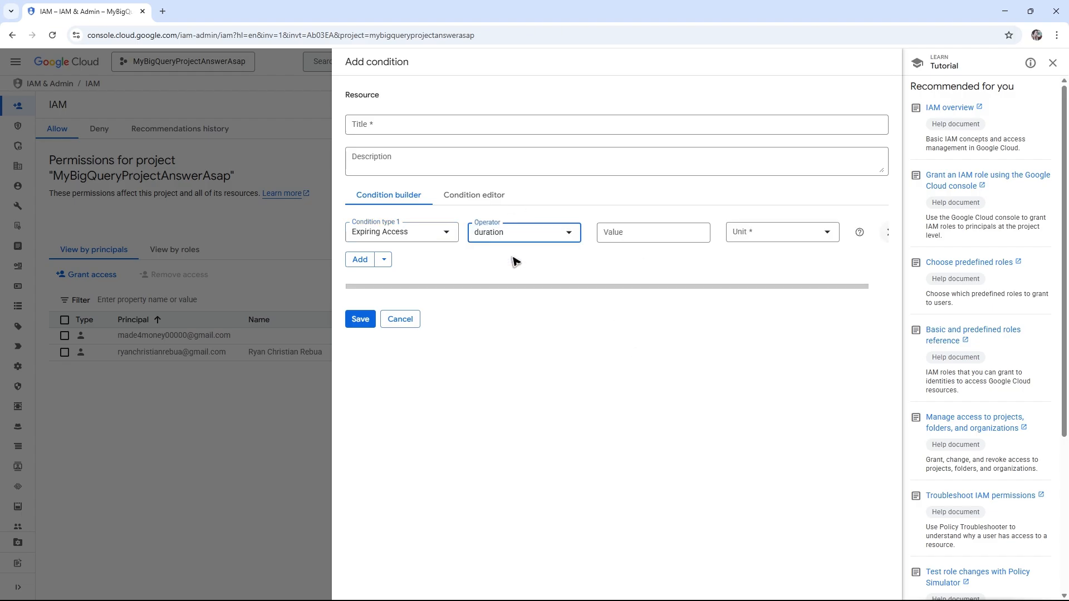
click(635, 230)
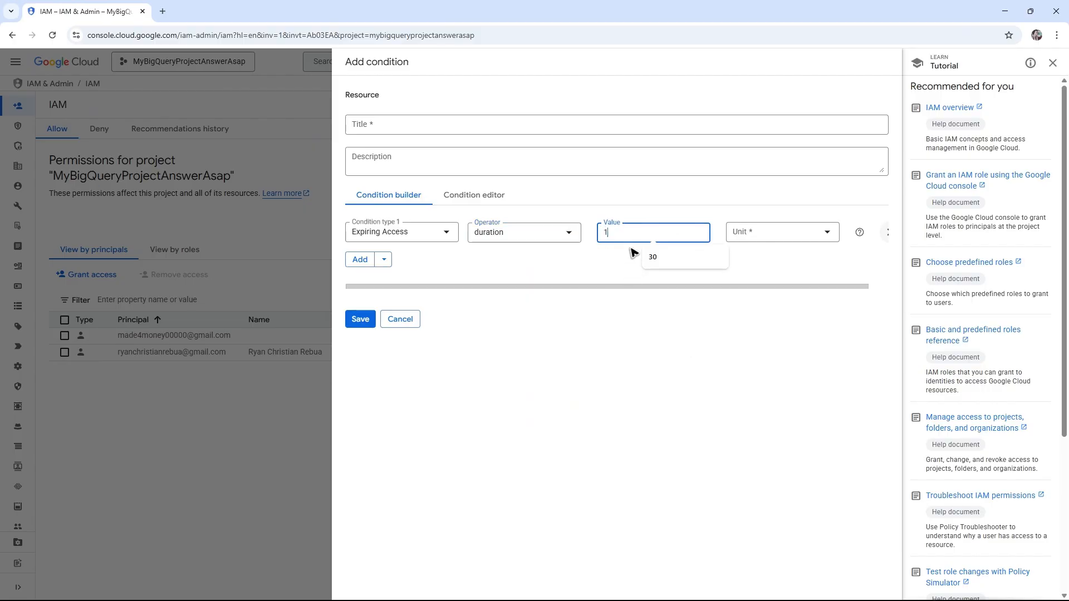
click(829, 231)
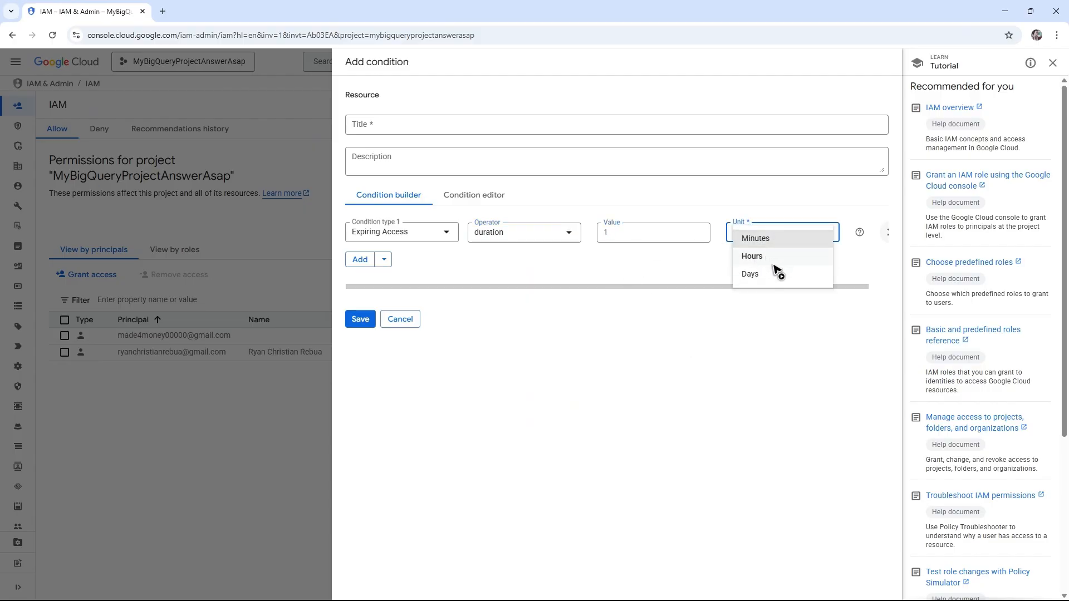
click(777, 273)
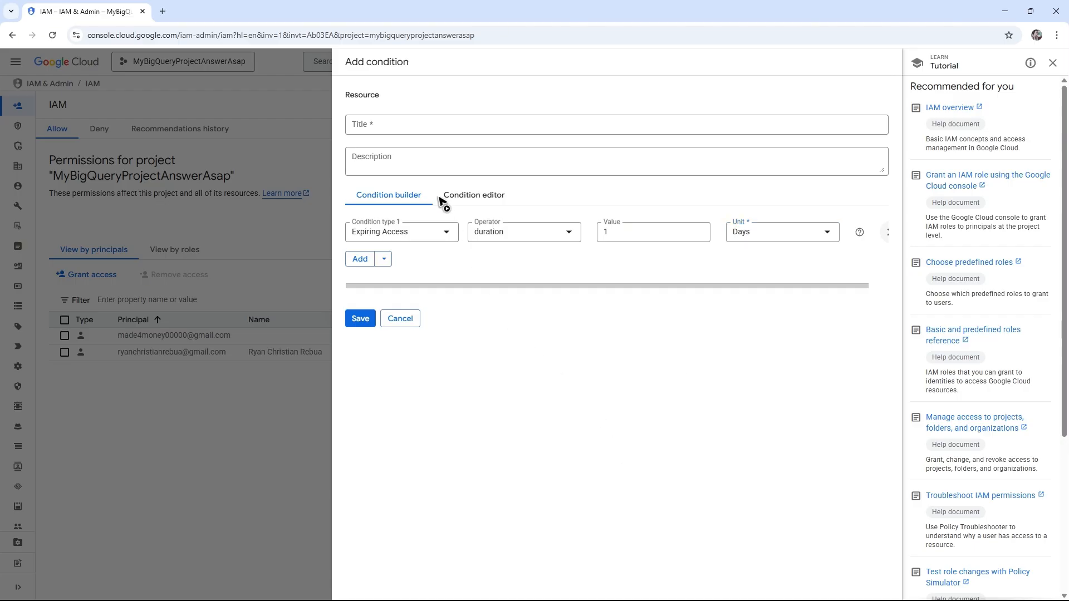
Title the condition "Expiring Access for" followed by the principal's name in parentheses, leave the description empty, and save it.
click(401, 125)
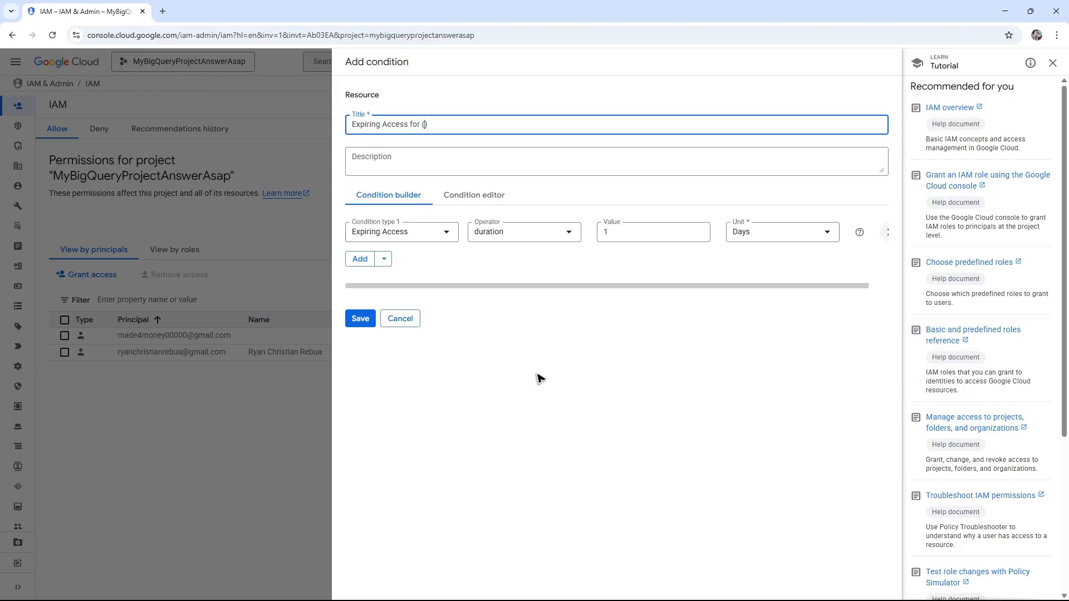
text(2)
click(427, 158)
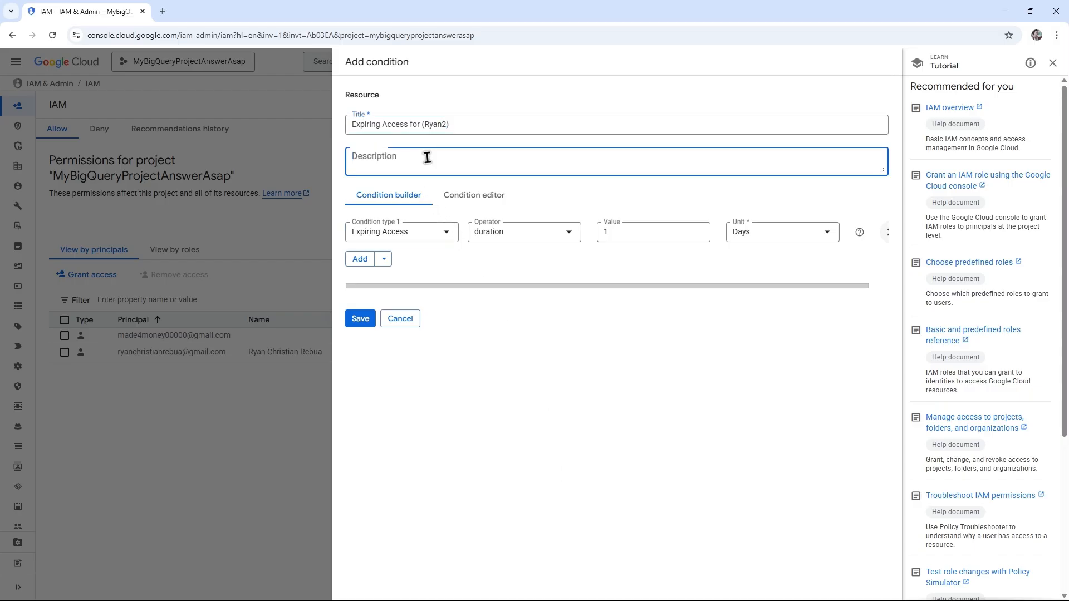
click(519, 453)
click(363, 316)
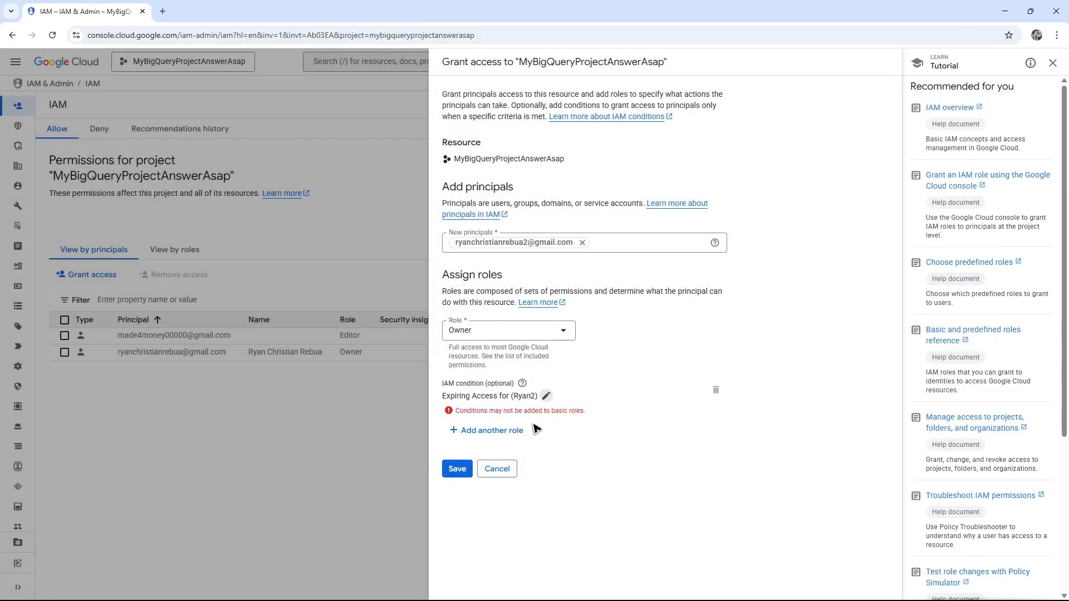
click(554, 333)
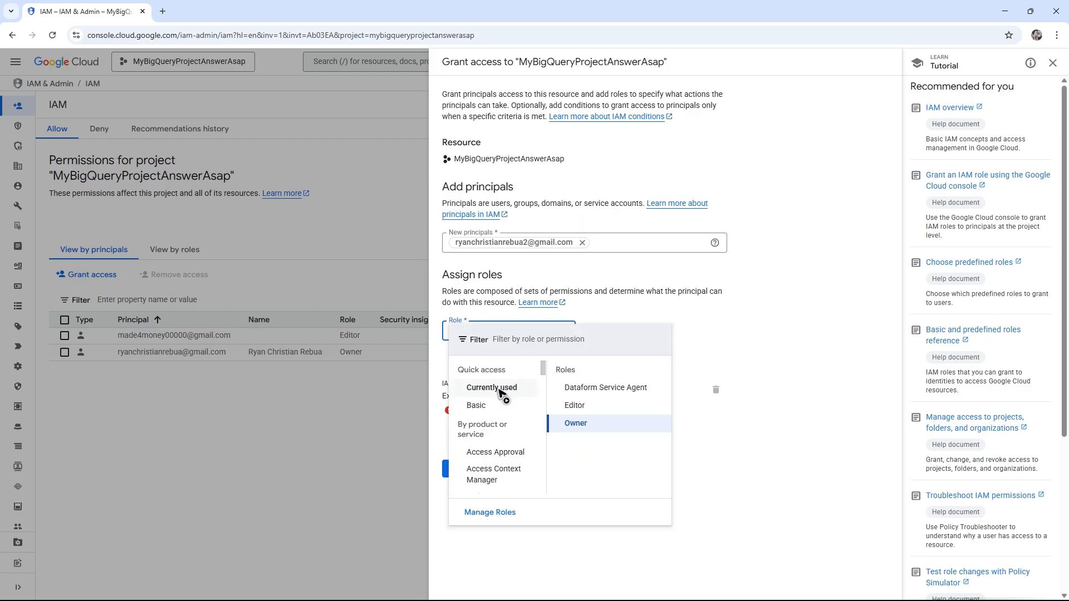
click(490, 406)
click(493, 473)
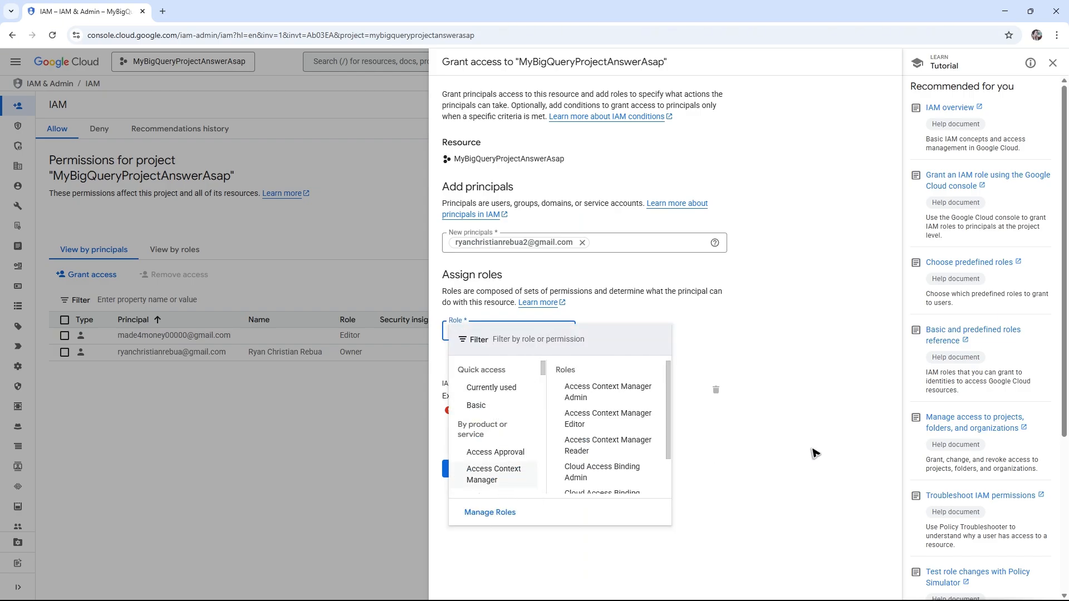
click(812, 453)
Delete the expiring-access condition from the Owner role and save the new principal's access grant.
click(555, 405)
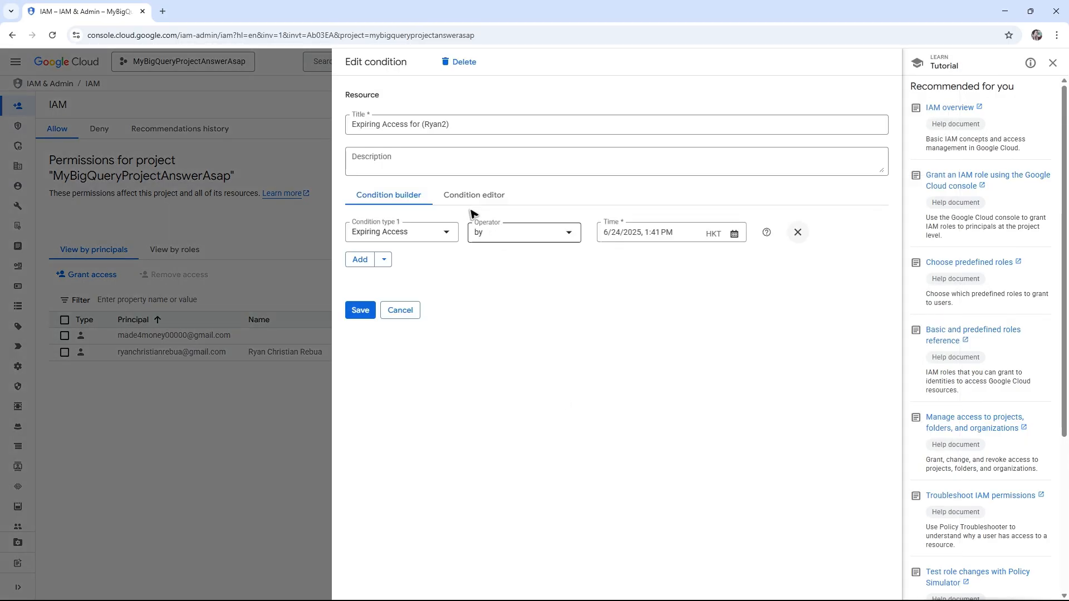
click(461, 62)
click(579, 361)
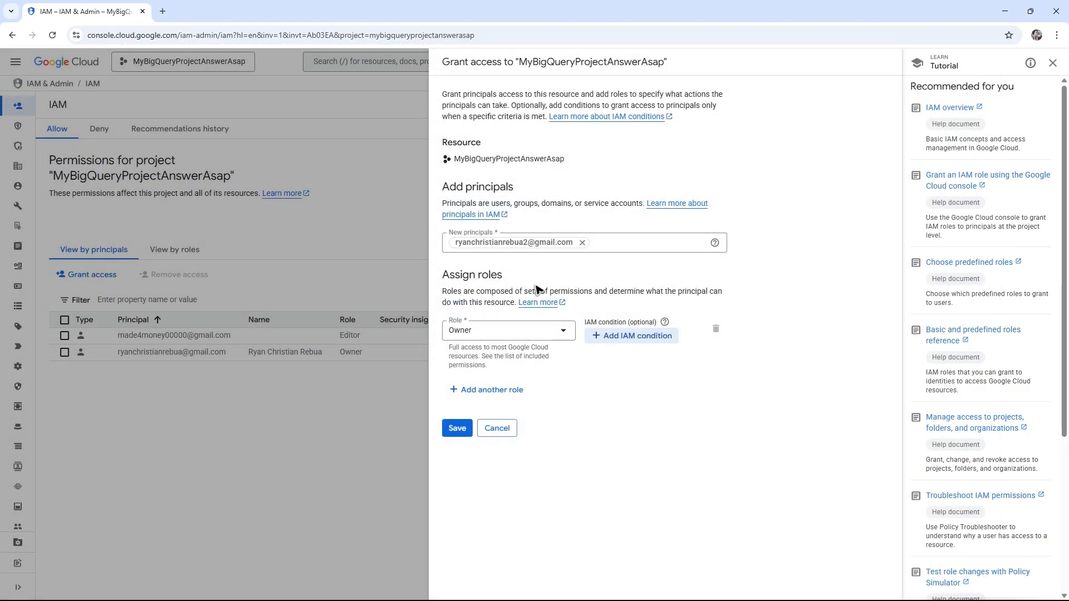
click(461, 430)
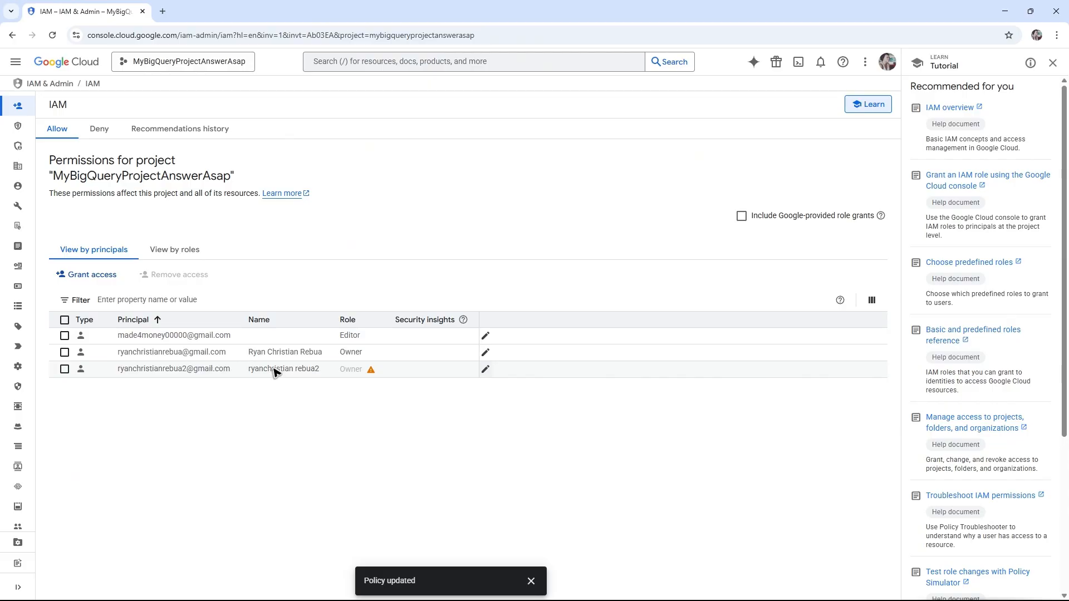
Open the Google Cloud console welcome page in a new browser tab.
click(162, 11)
text(clo)
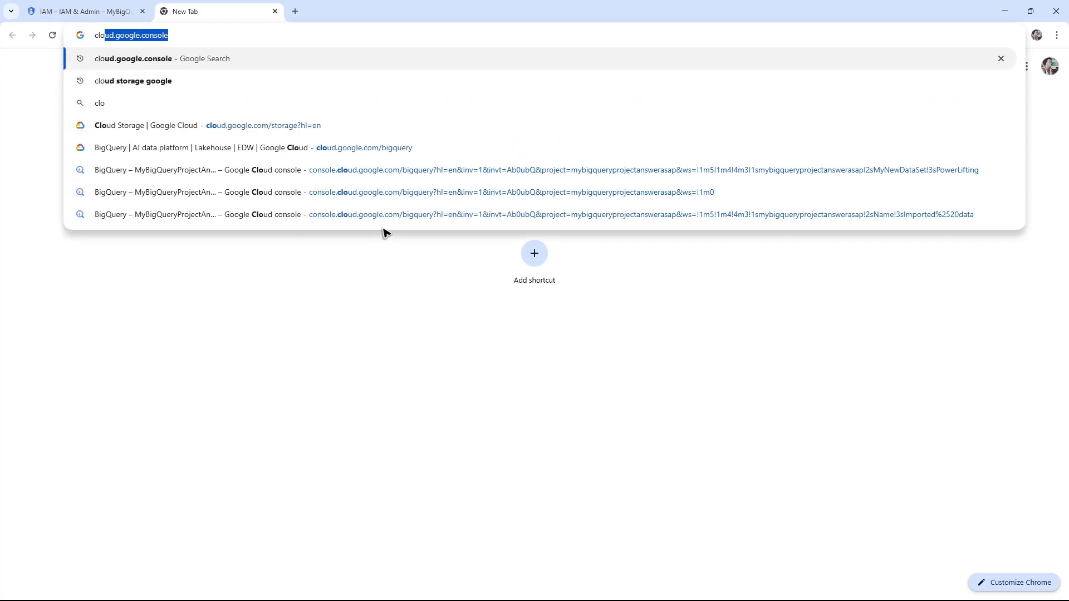
key(Return)
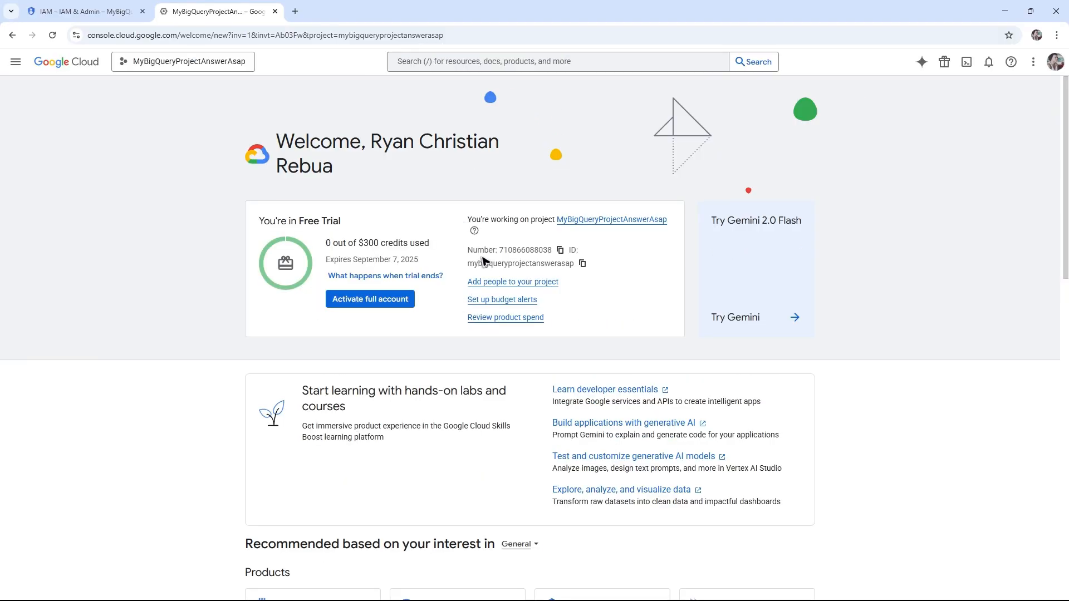
Open the form for adding people to the project and review the accepted principal types in the New principals help.
click(504, 283)
mouse_move(881, 243)
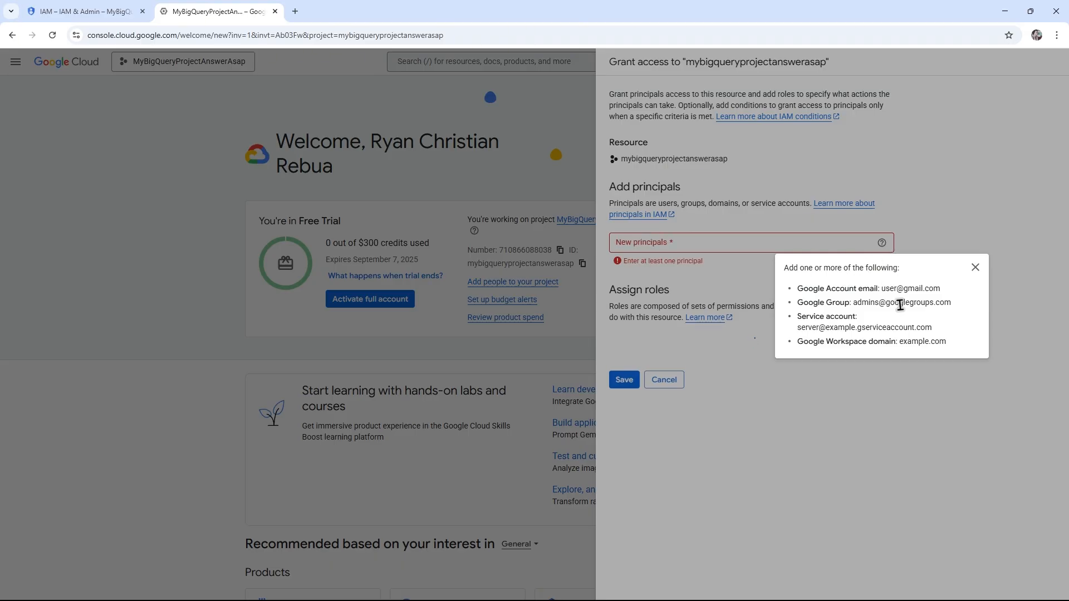
drag(896, 289, 934, 298)
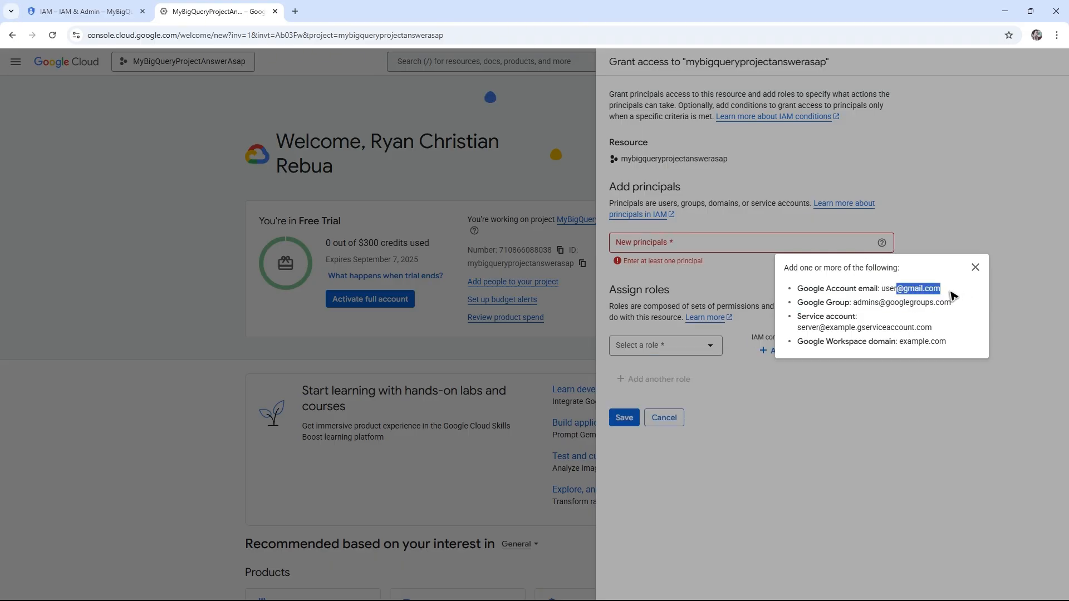
drag(851, 304, 918, 312)
click(921, 318)
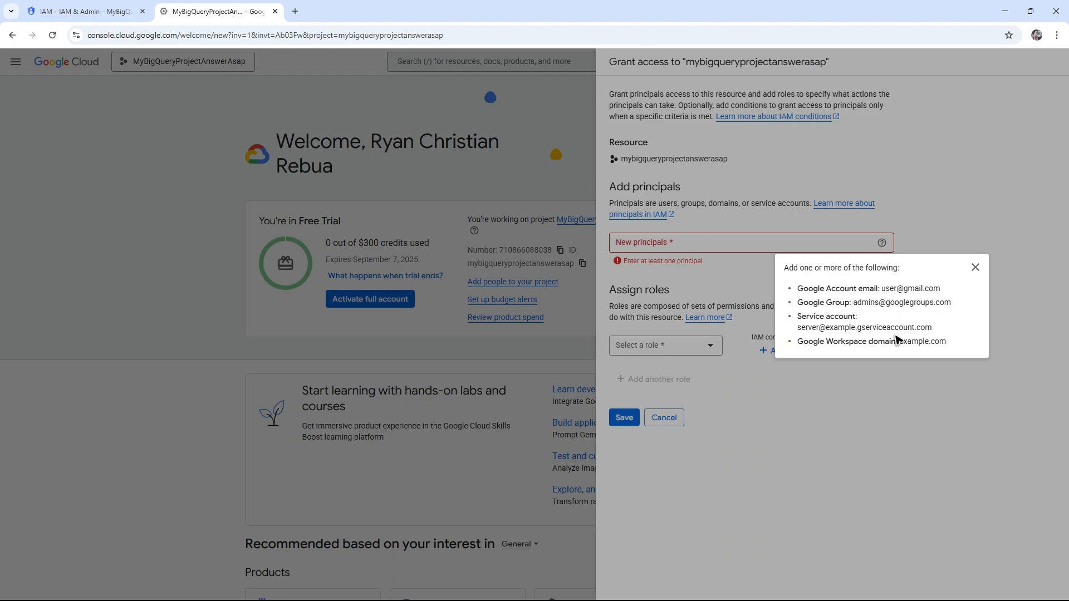
drag(863, 335, 907, 334)
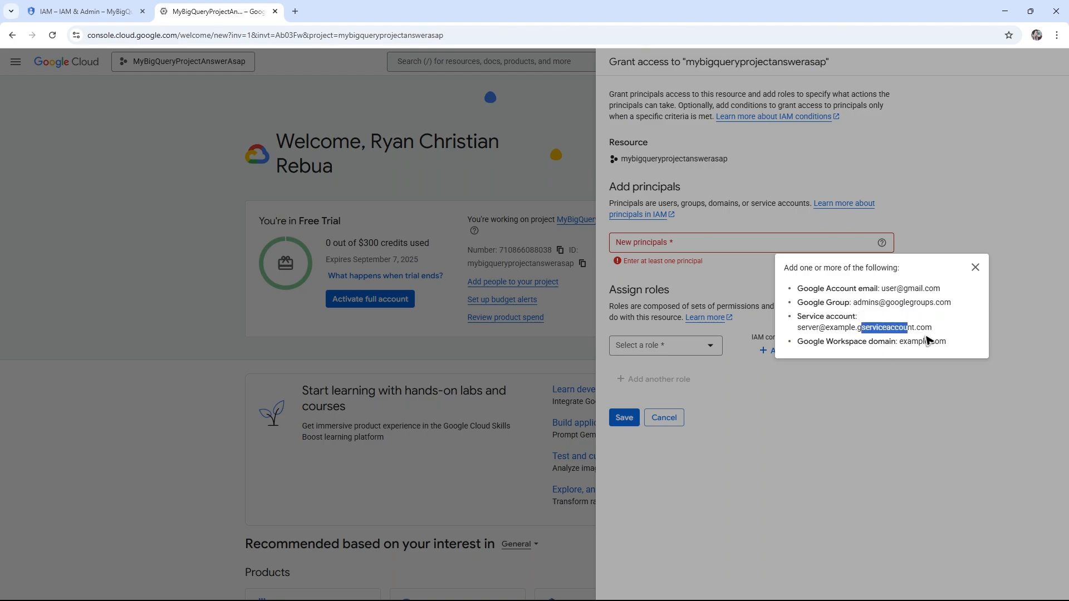
click(889, 341)
drag(819, 342, 903, 328)
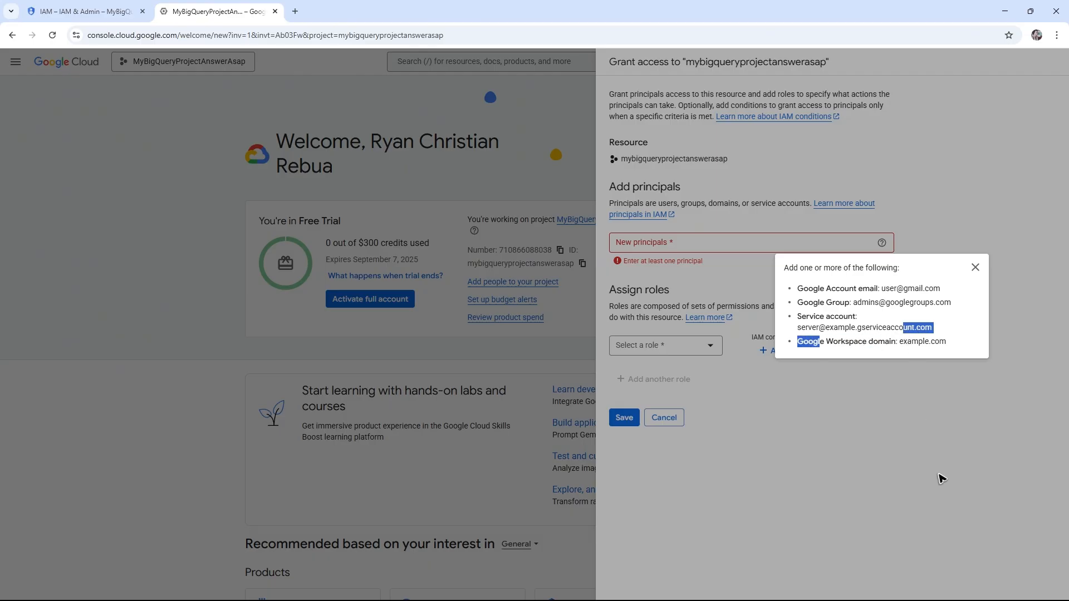
click(924, 472)
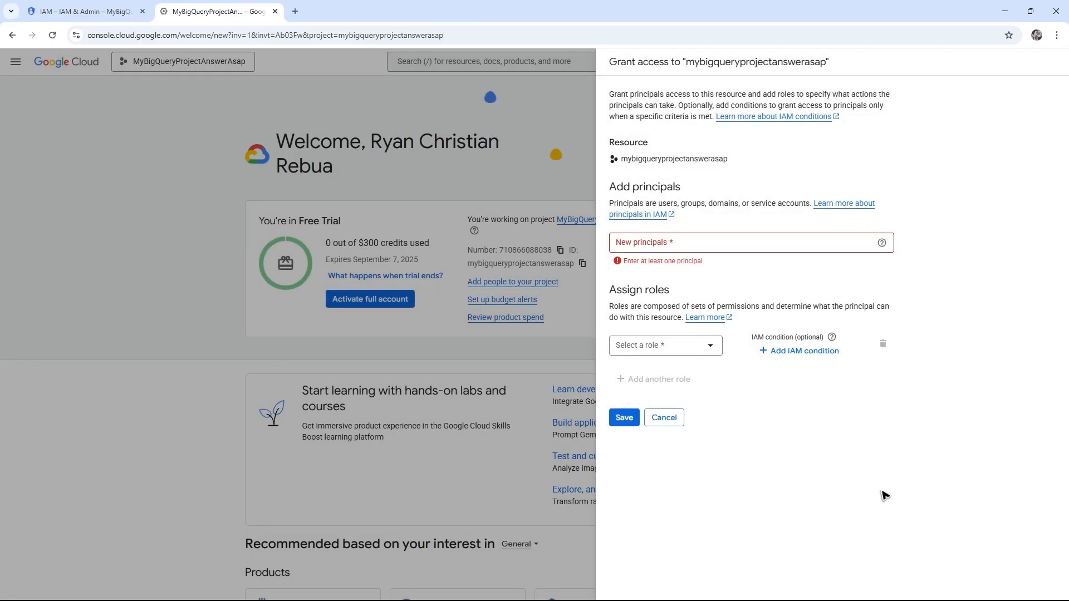
Close the welcome page and check the warning beside the new principal's Owner role in the IAM permissions list.
click(272, 11)
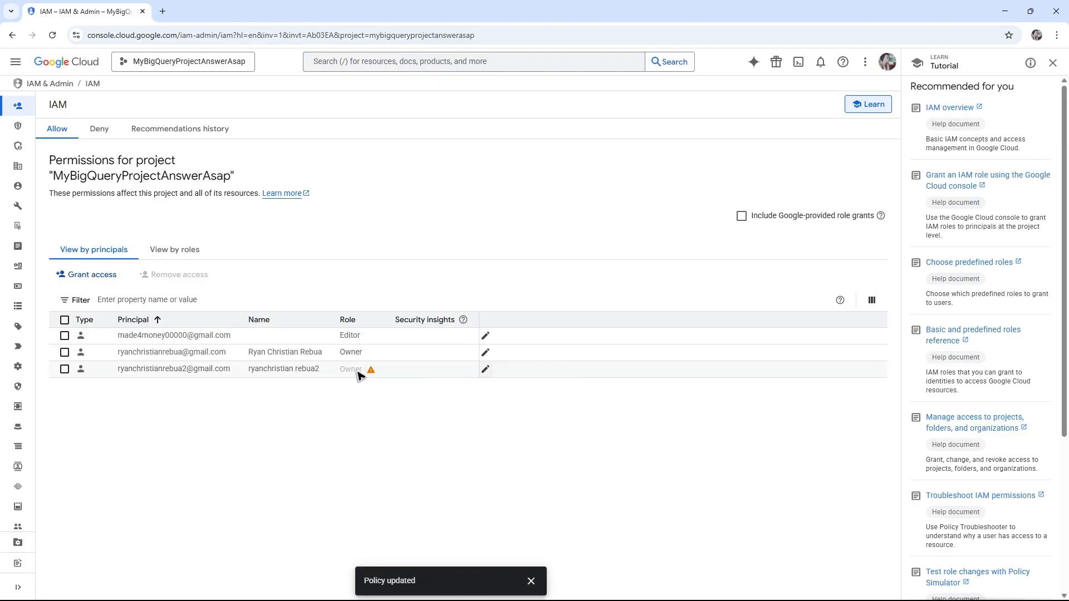
mouse_move(367, 384)
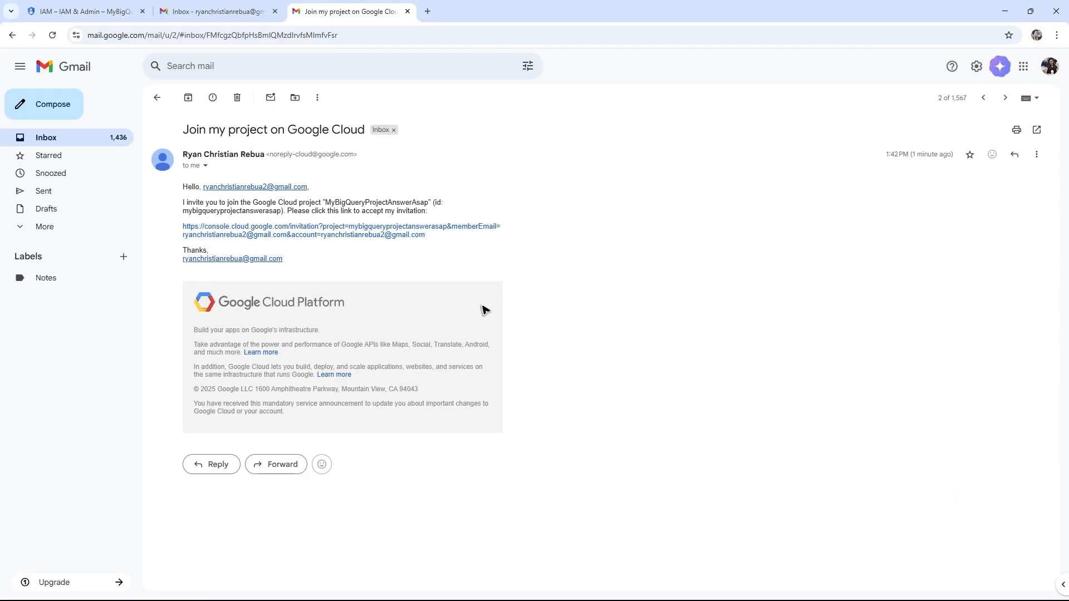
Enlarge the "Join my project on Google Cloud" email in Gmail and examine its sender, recipient and invitation text.
key(ctrl+plus)
key(ctrl+plus)
key(ctrl+plus)
key(ctrl+plus)
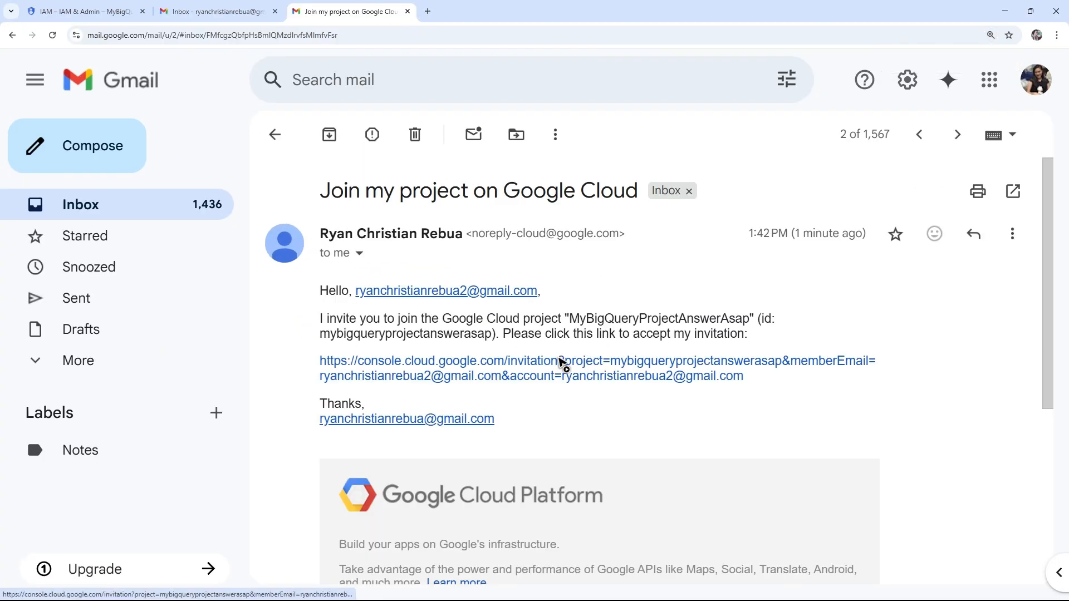
scroll(560, 362, down, 2)
scroll(559, 362, up, 2)
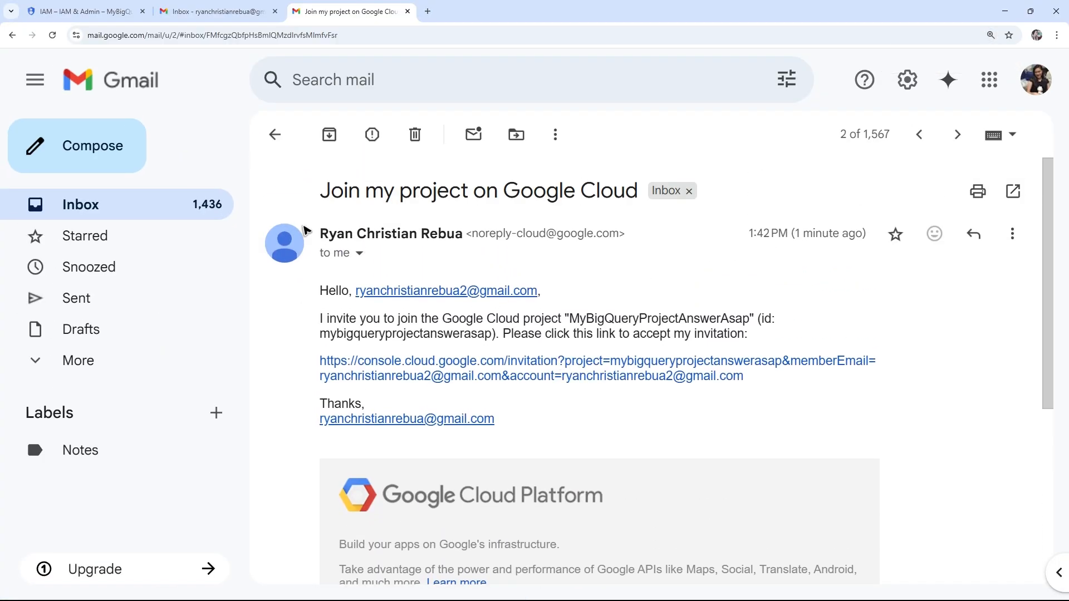
drag(305, 230, 503, 230)
click(278, 346)
drag(586, 320, 369, 294)
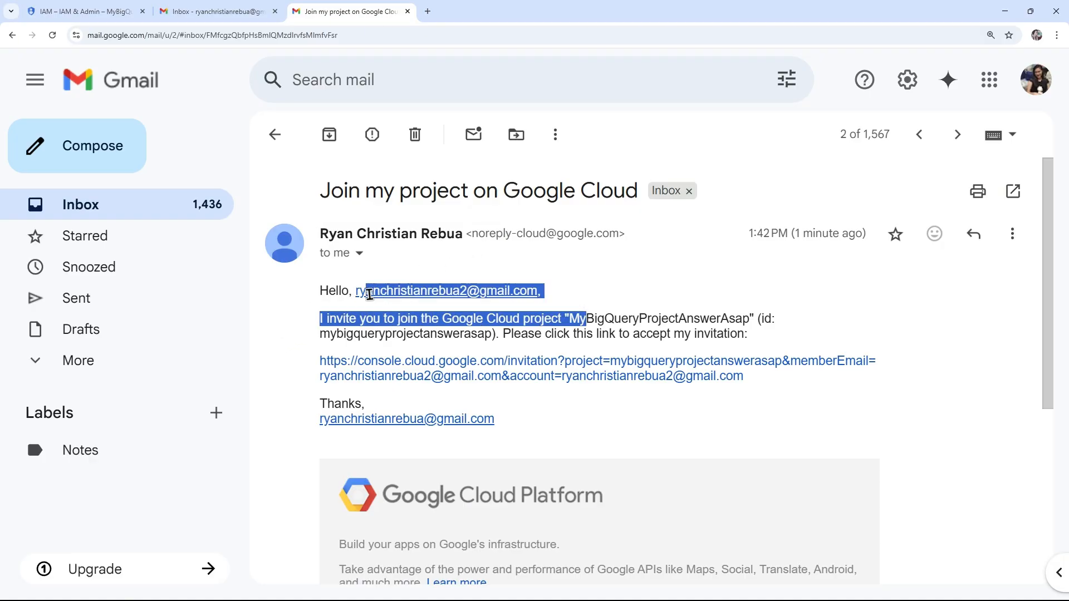
click(279, 400)
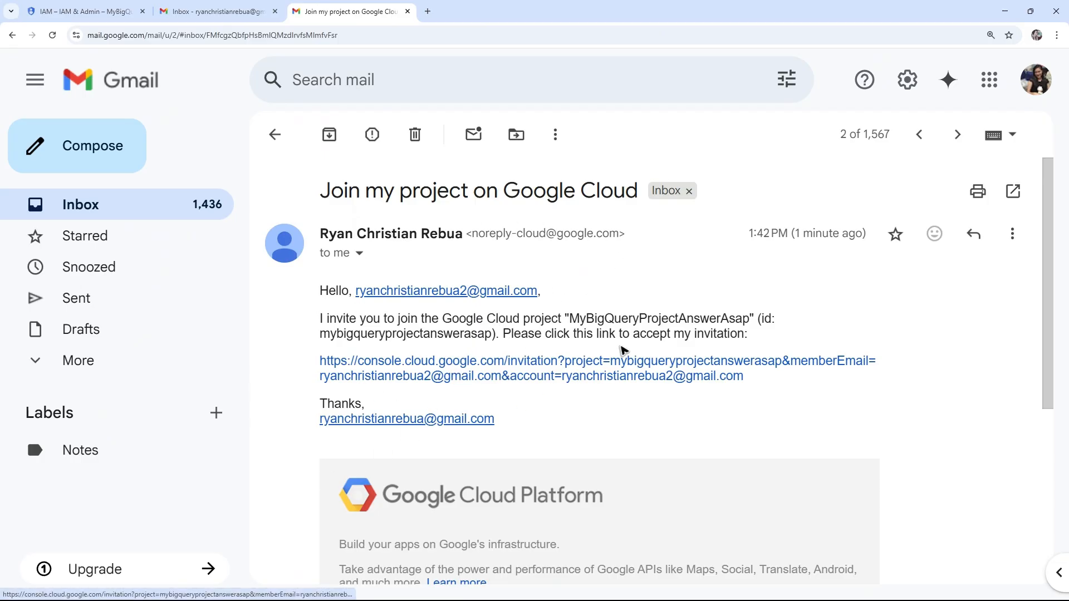
Follow the emailed invitation link and accept the project invitation, agreeing to the Terms of Service with email updates left off.
click(540, 376)
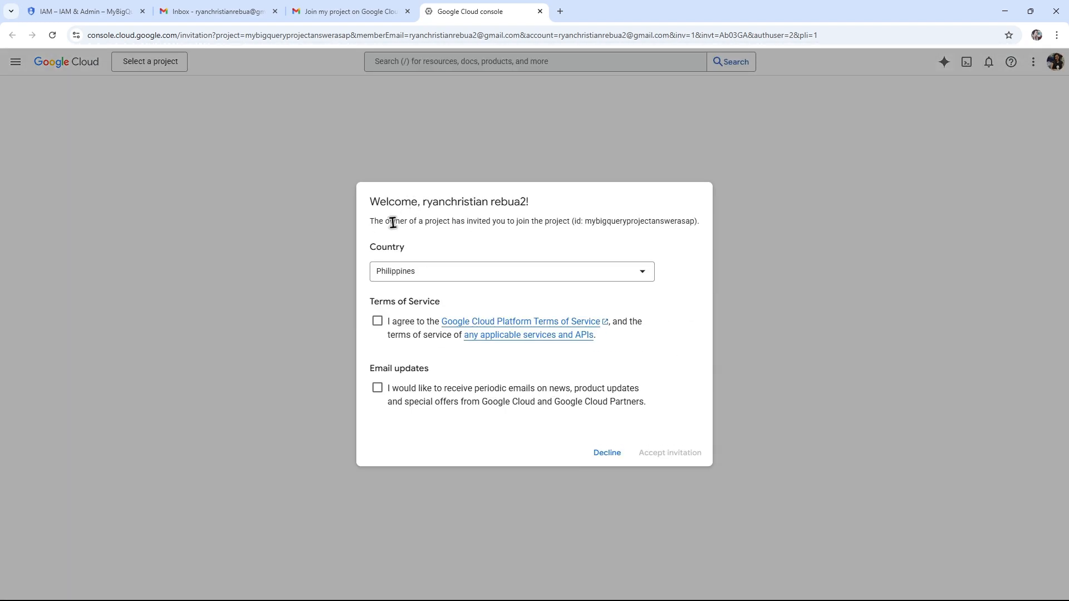
click(377, 321)
click(377, 388)
click(377, 388)
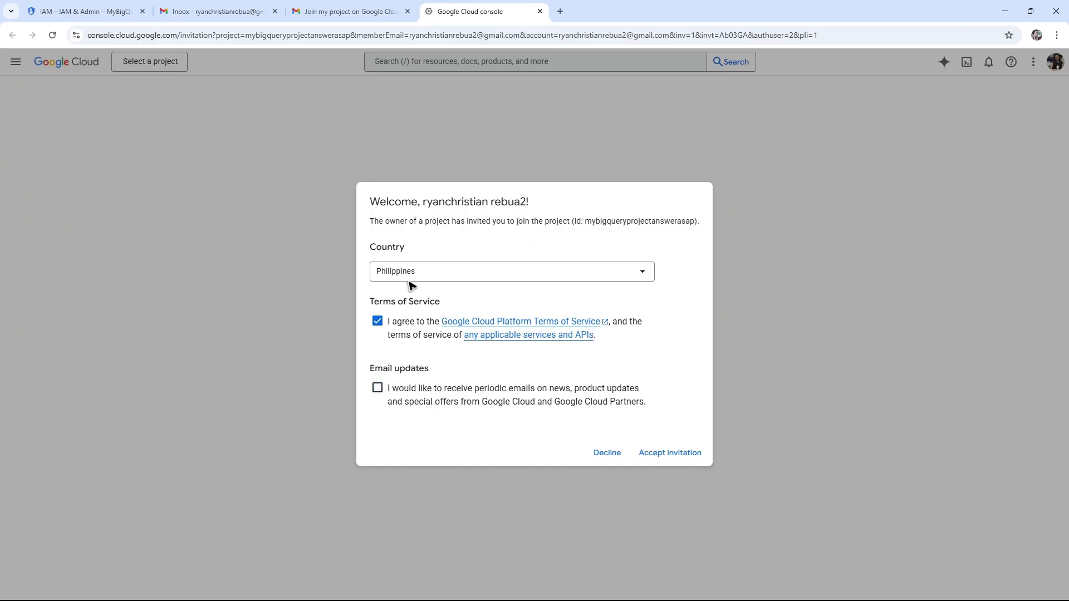
click(668, 458)
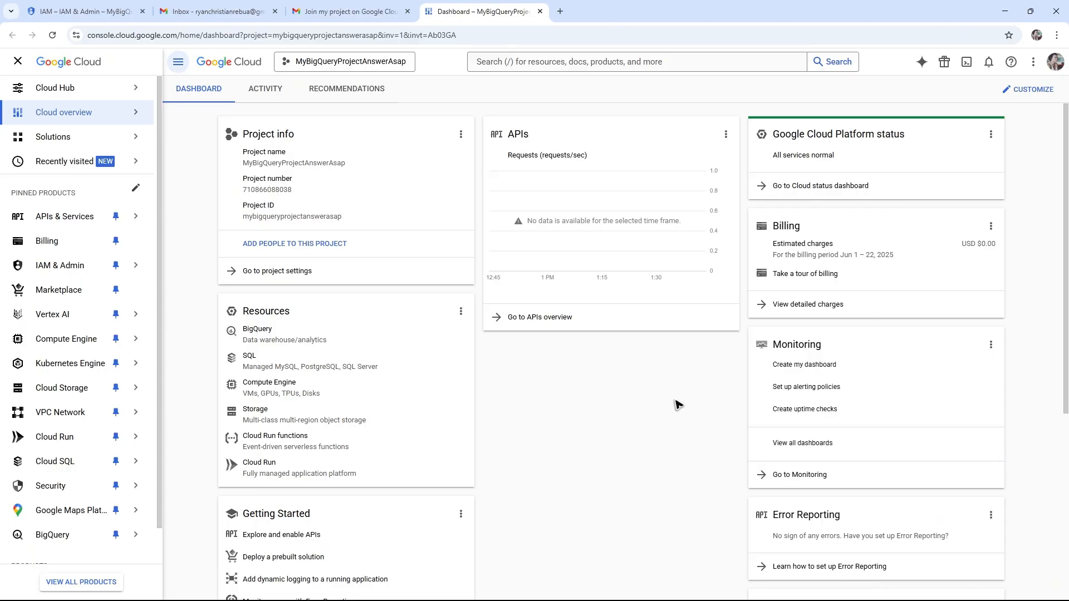
click(539, 11)
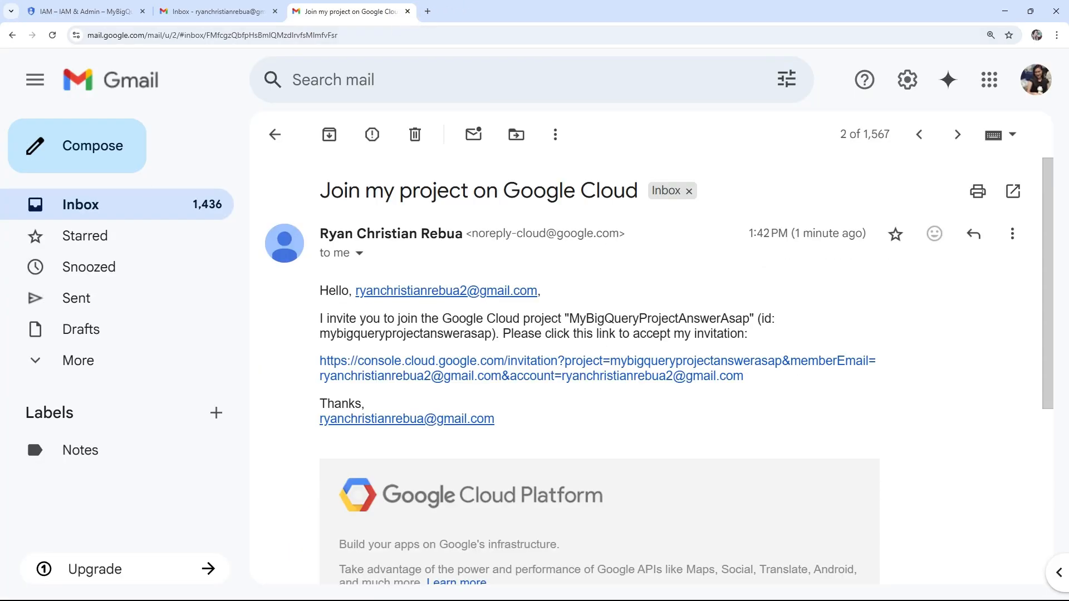